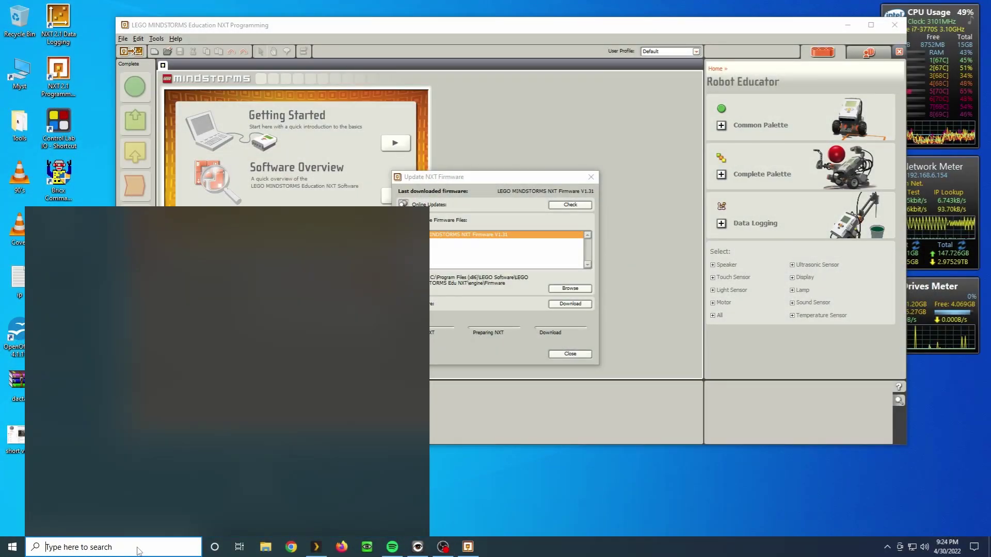
text(dev)
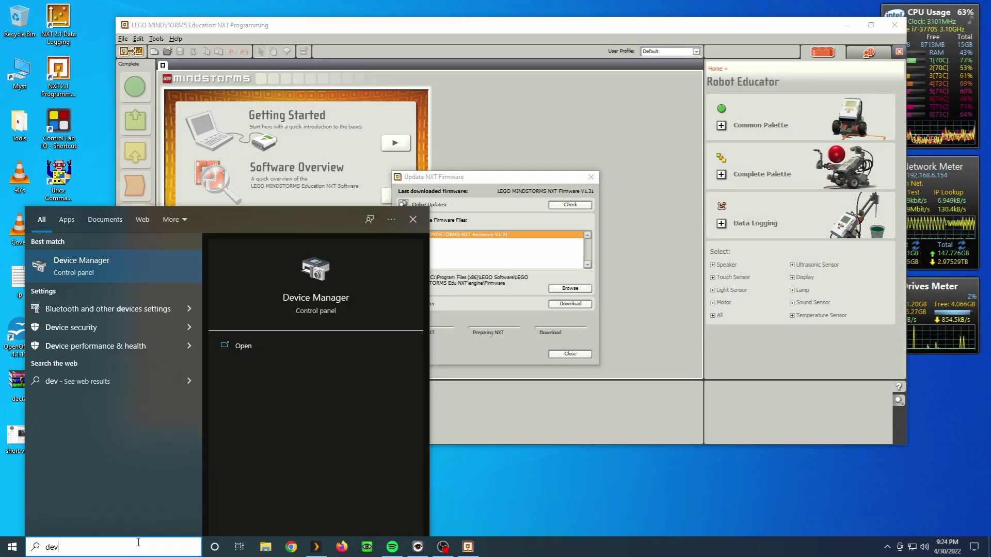
- Open Device Manager from the Windows search results
click(119, 264)
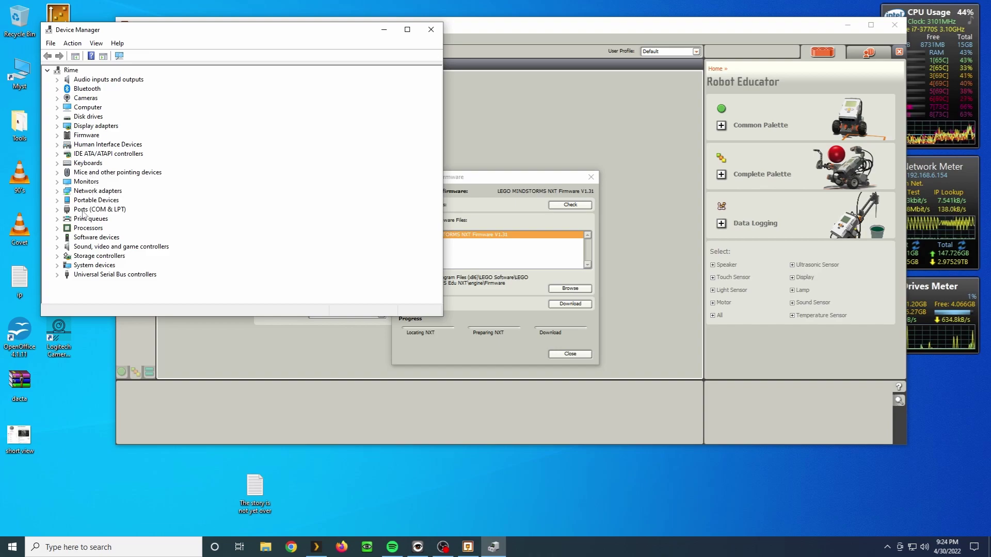
- Expand Ports (COM & LPT) and bring up the context menu for Bossa Program Port (COM4)
click(57, 210)
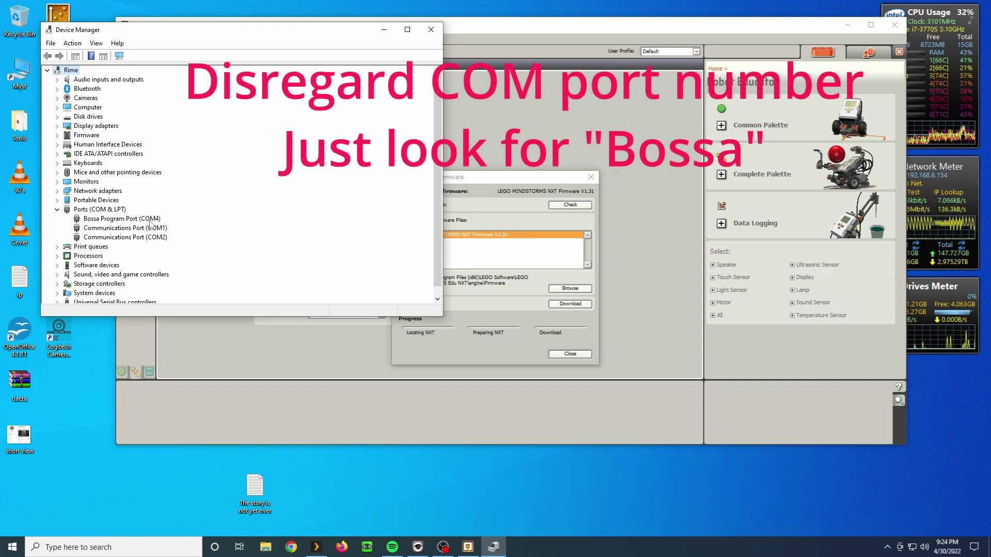
click(151, 221)
right_click(151, 221)
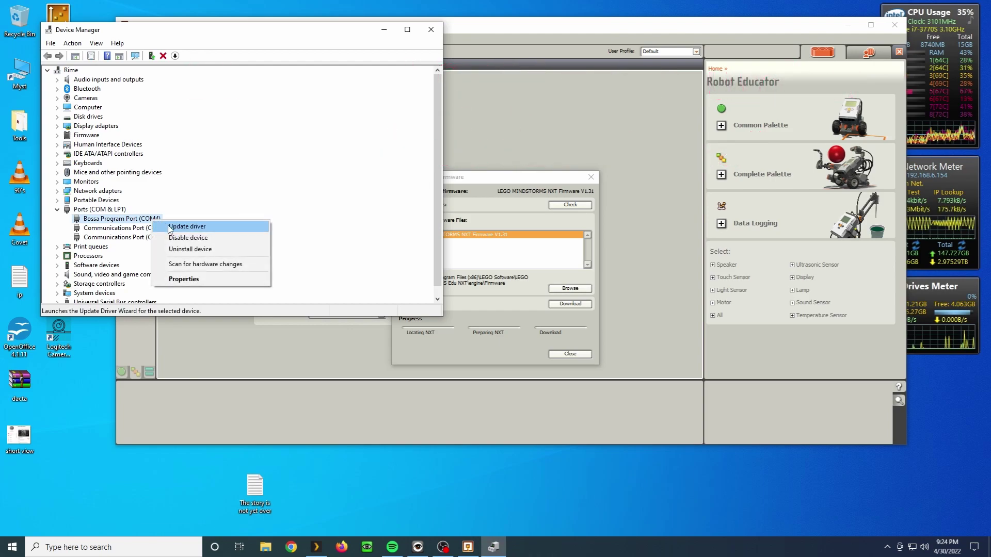
- Update the Bossa port's driver to LEGO MINDSTORMS NXT Firmware Update Mode from the local driver list
click(169, 228)
click(184, 211)
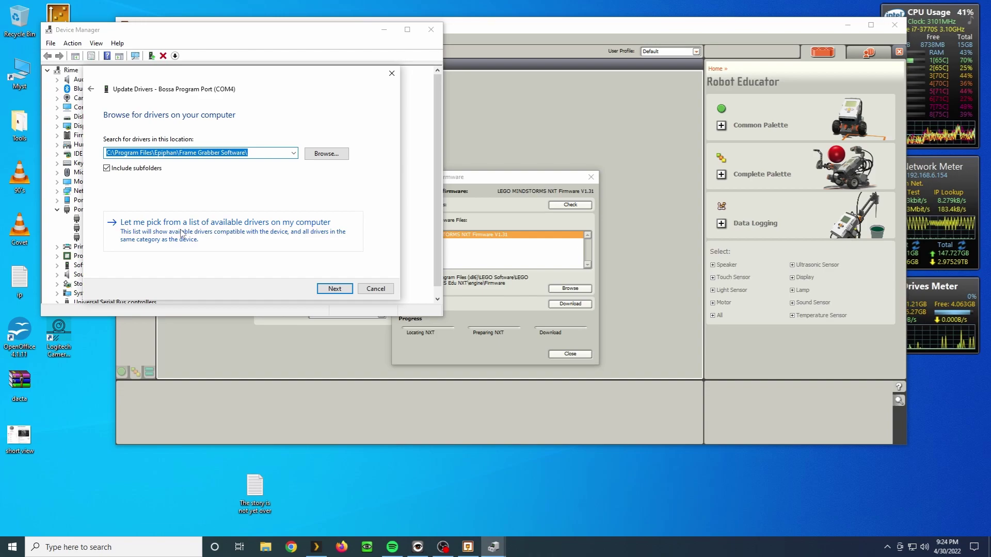
click(182, 234)
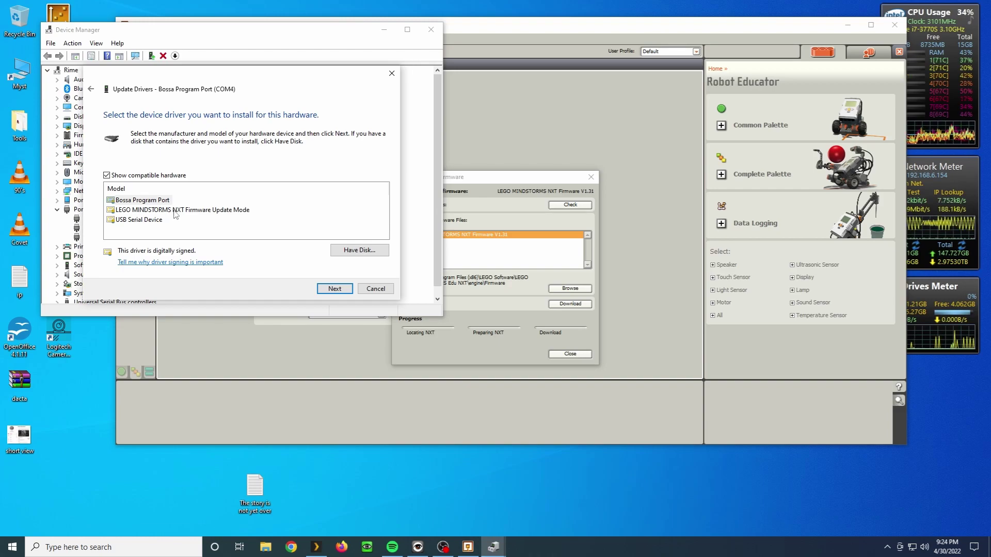
click(176, 211)
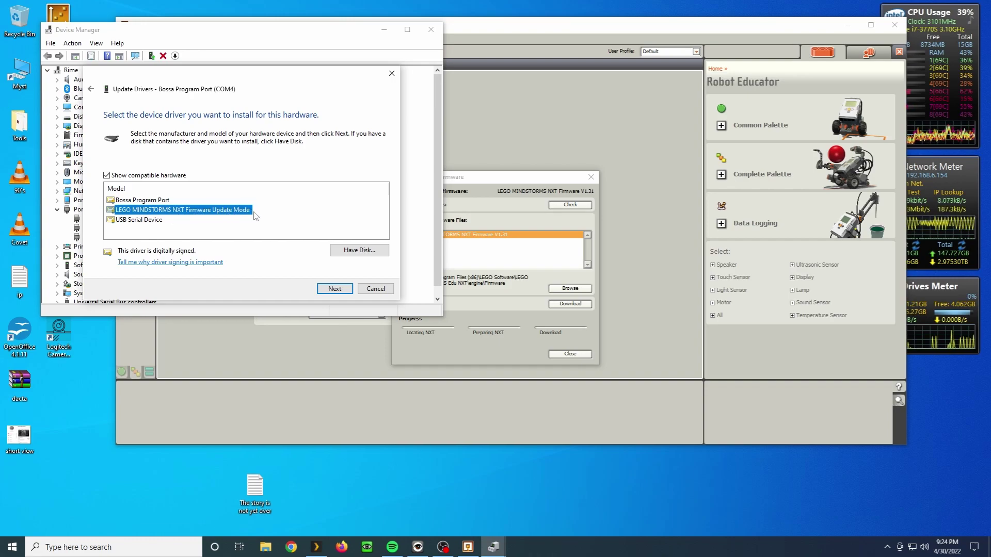
click(335, 288)
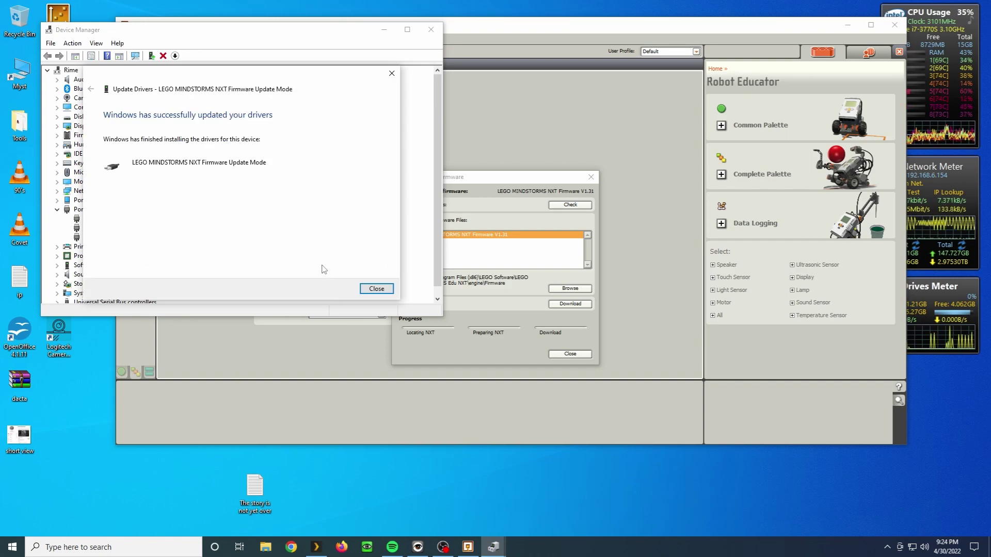
- Close the driver wizard and bring the NXT firmware update window back to the front
click(370, 290)
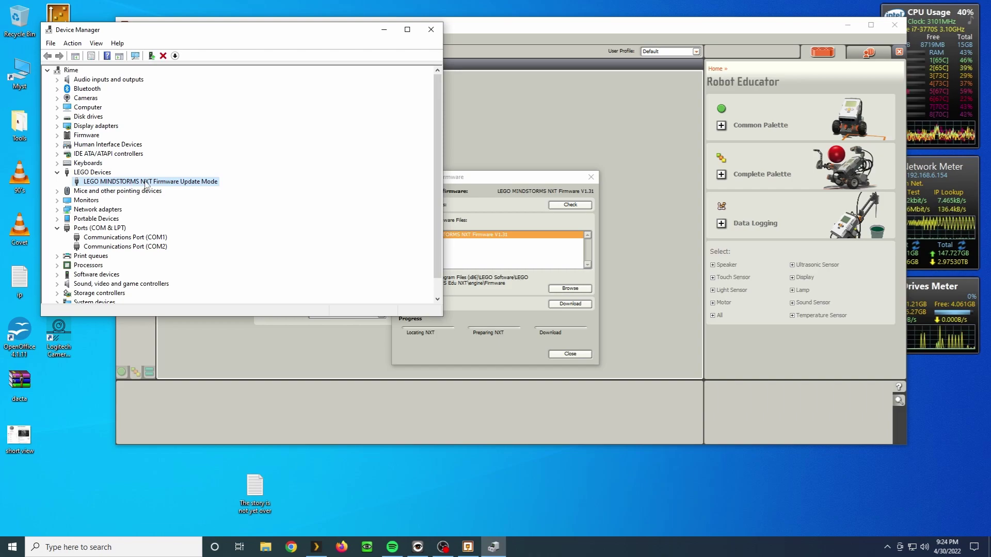
click(473, 184)
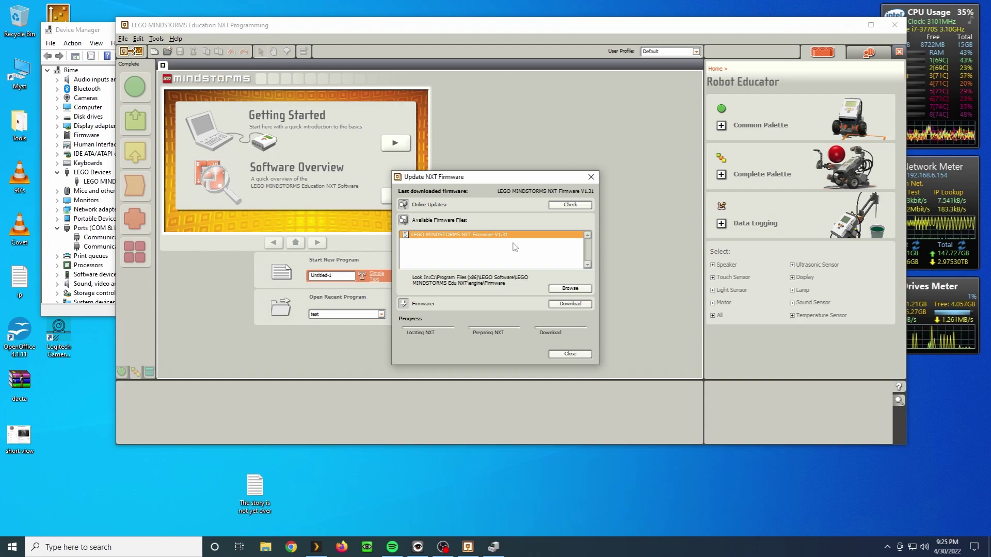
- Start downloading firmware V1.31 to the NXT brick from the Update NXT Firmware dialog
click(568, 305)
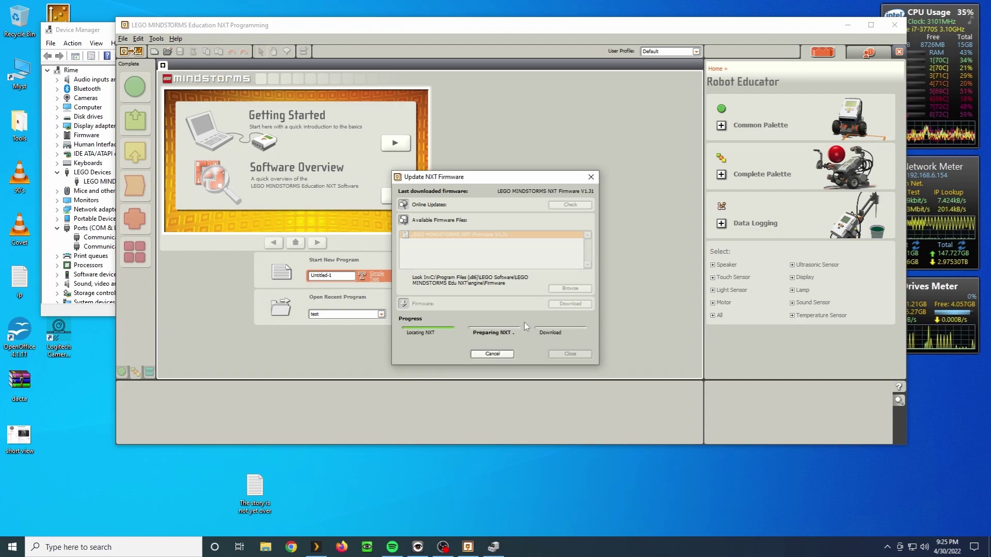